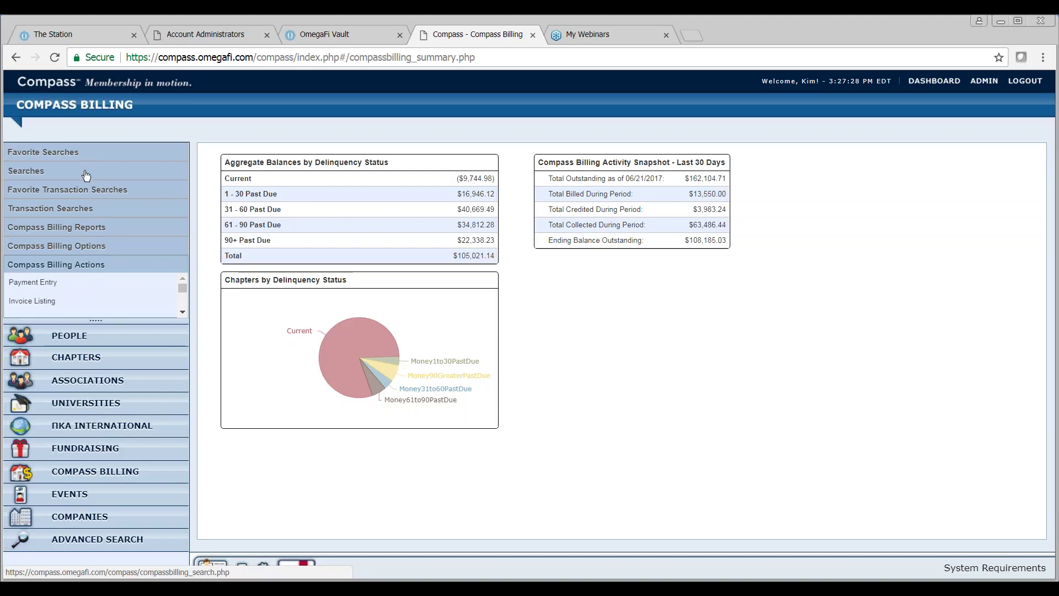
Open the International Settings in the billing options and review them from statement dates through the statement image and remittance details
click(82, 246)
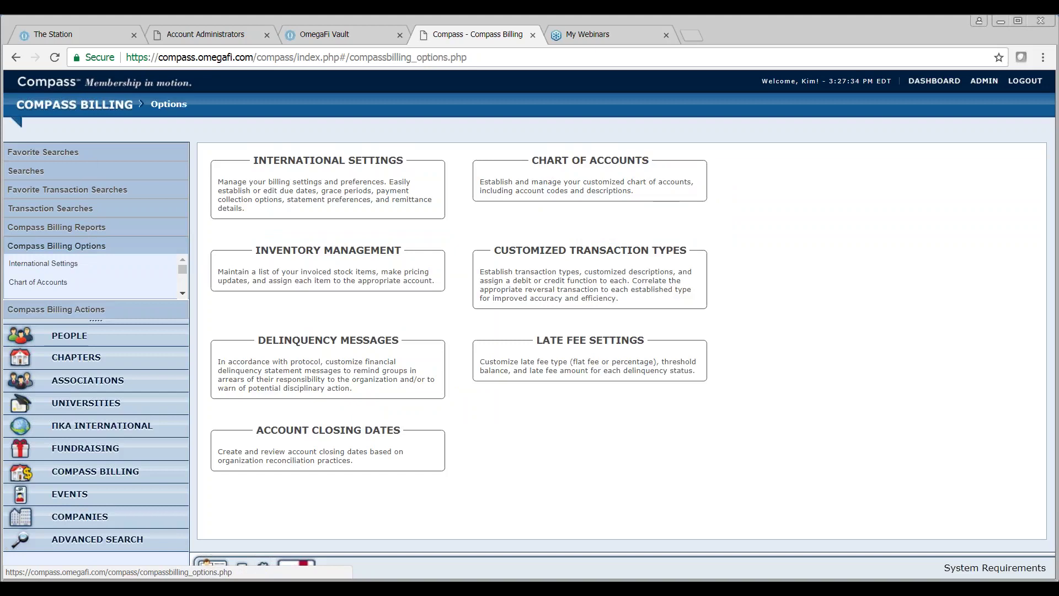
click(53, 269)
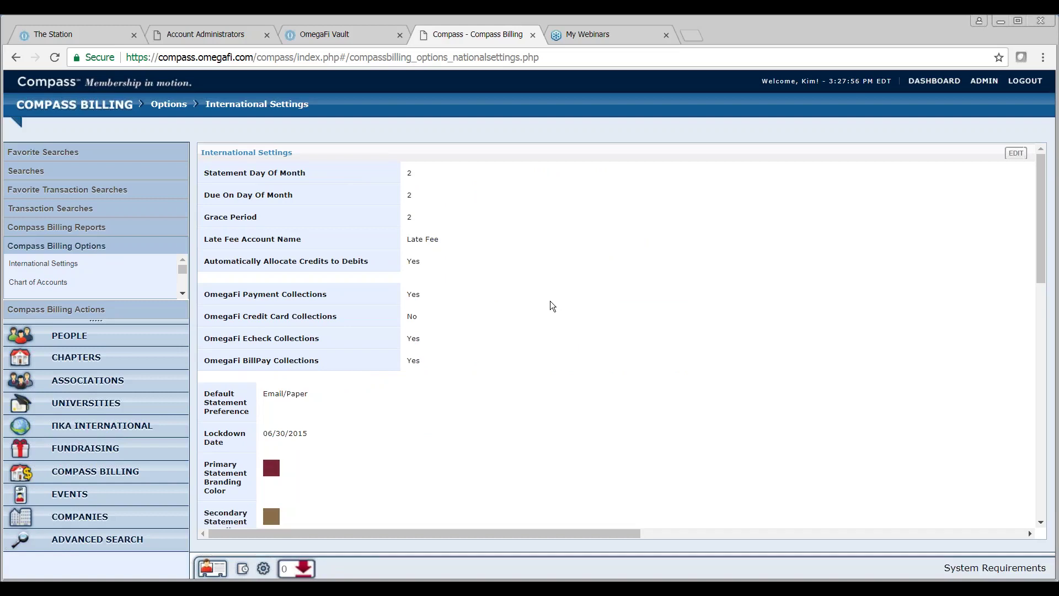
scroll(551, 303, down, 5)
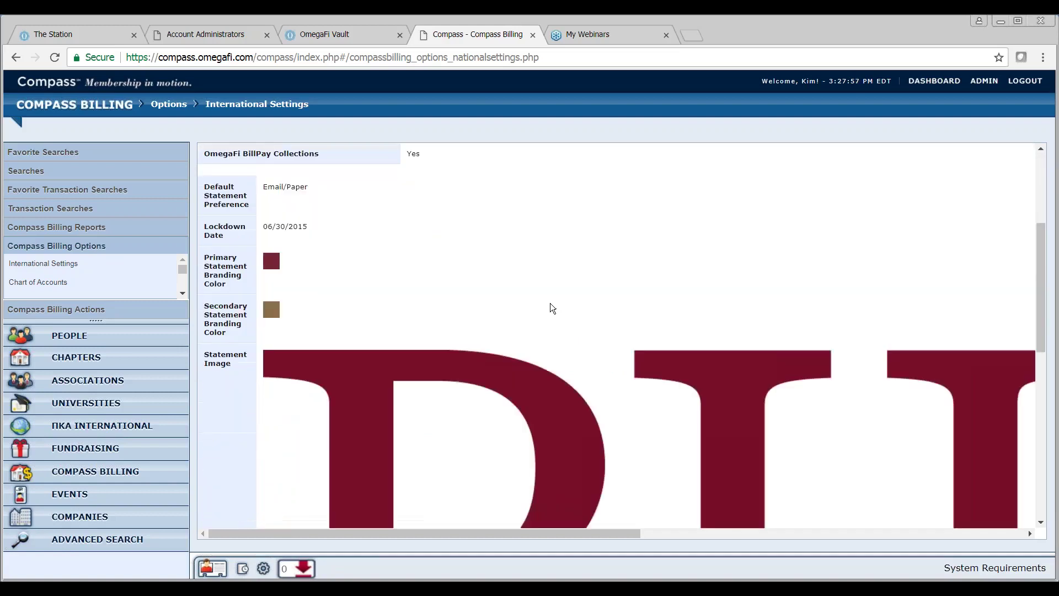
scroll(551, 305, up, 1)
scroll(550, 308, down, 1)
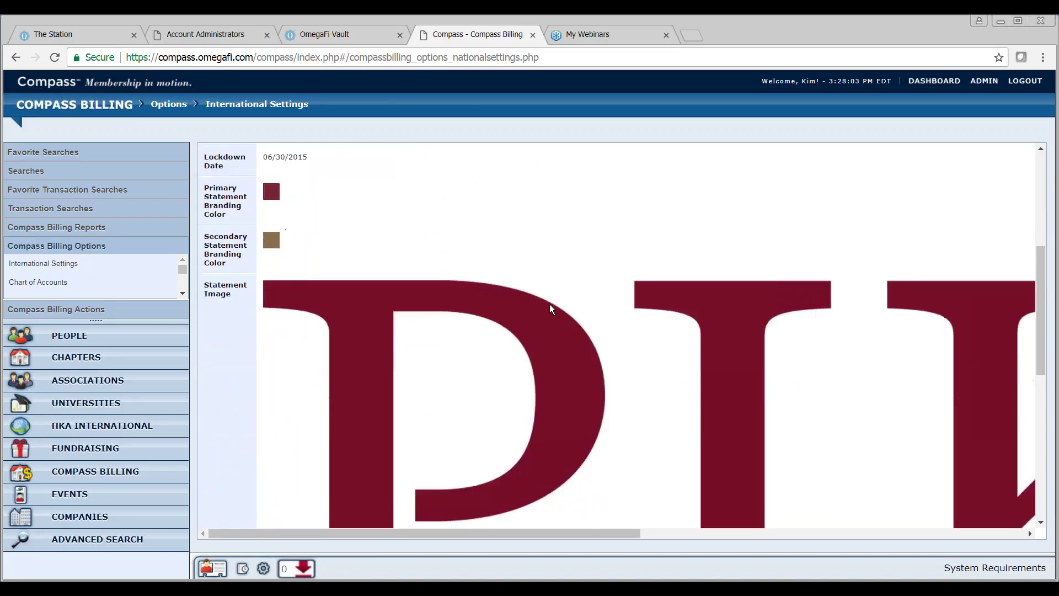
scroll(550, 310, down, 2)
scroll(549, 306, down, 3)
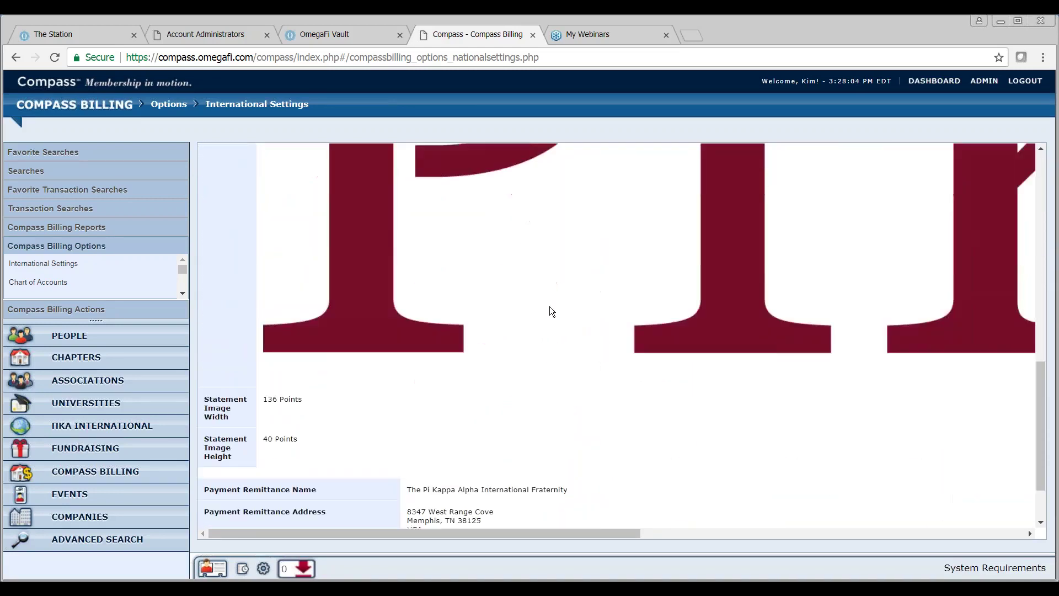
View the active Chart of Accounts and the Inventory Management page in the billing options
click(13, 283)
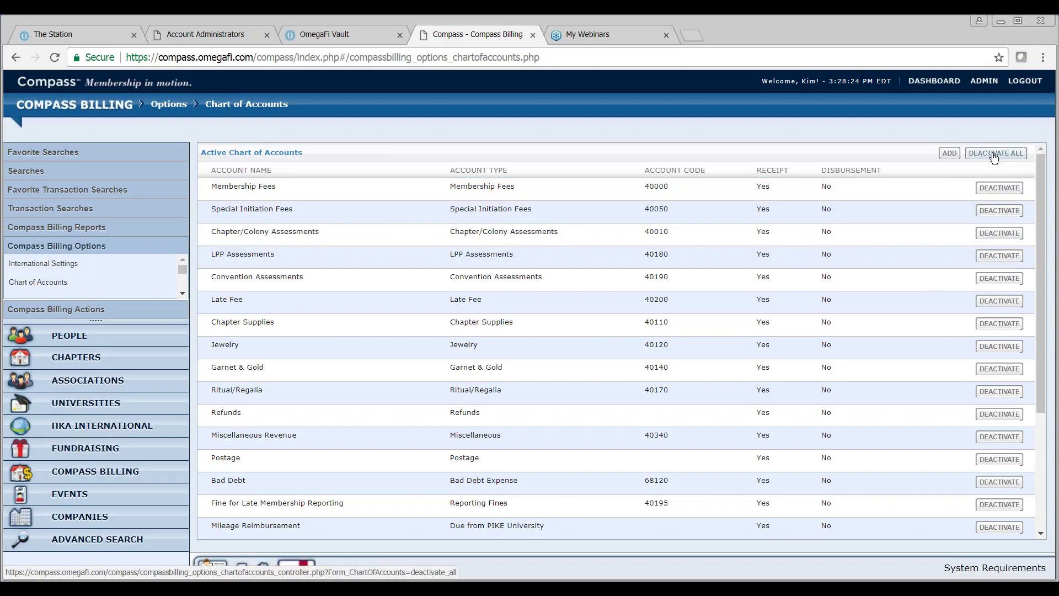
click(184, 294)
click(100, 276)
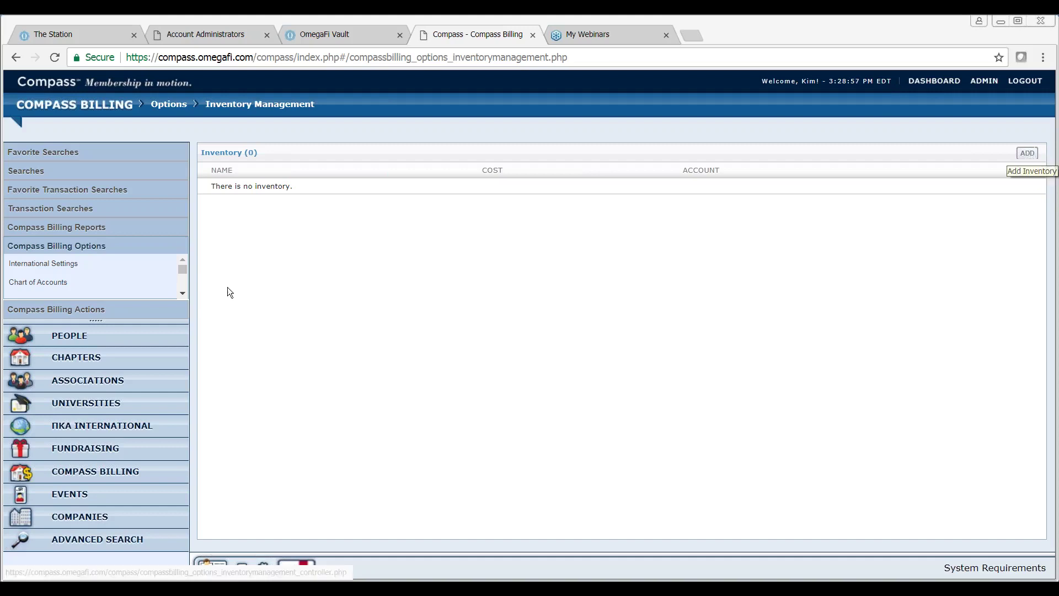
View the Custom Transaction Types and the Delinquency Messages pages in the billing options
click(182, 295)
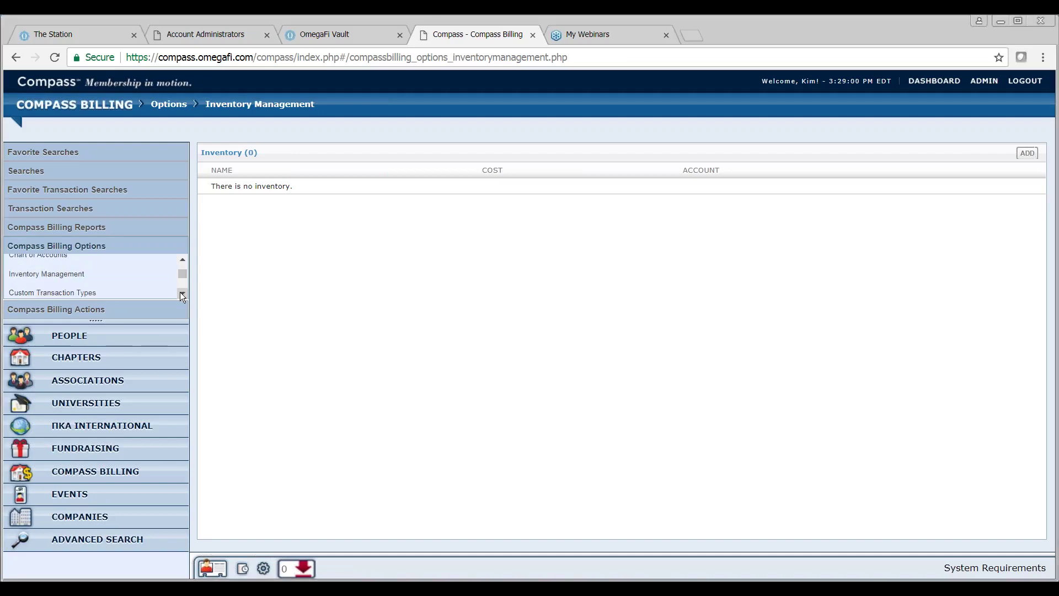
click(74, 292)
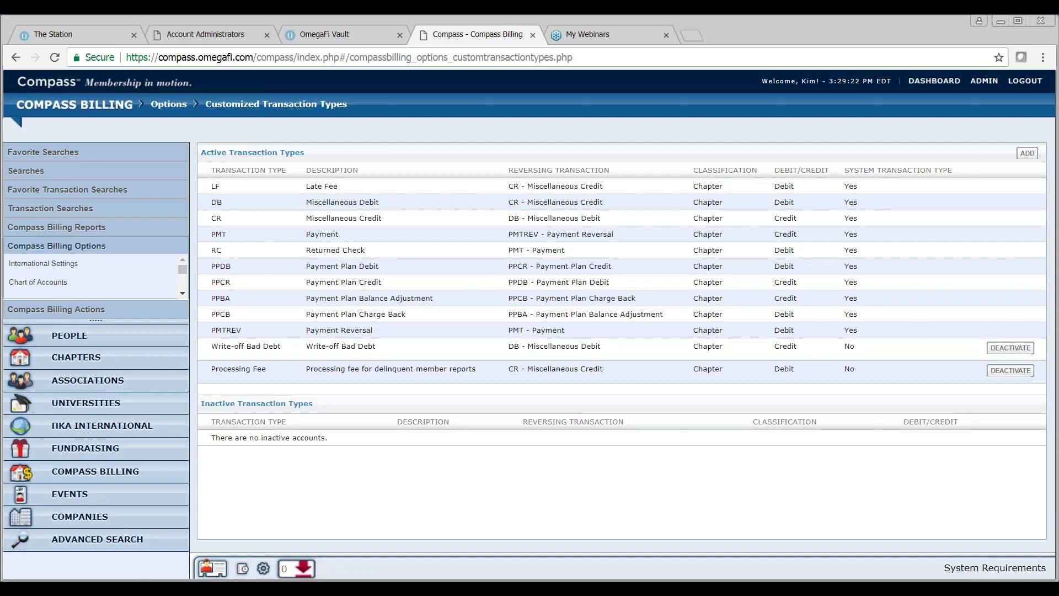
click(184, 295)
click(183, 293)
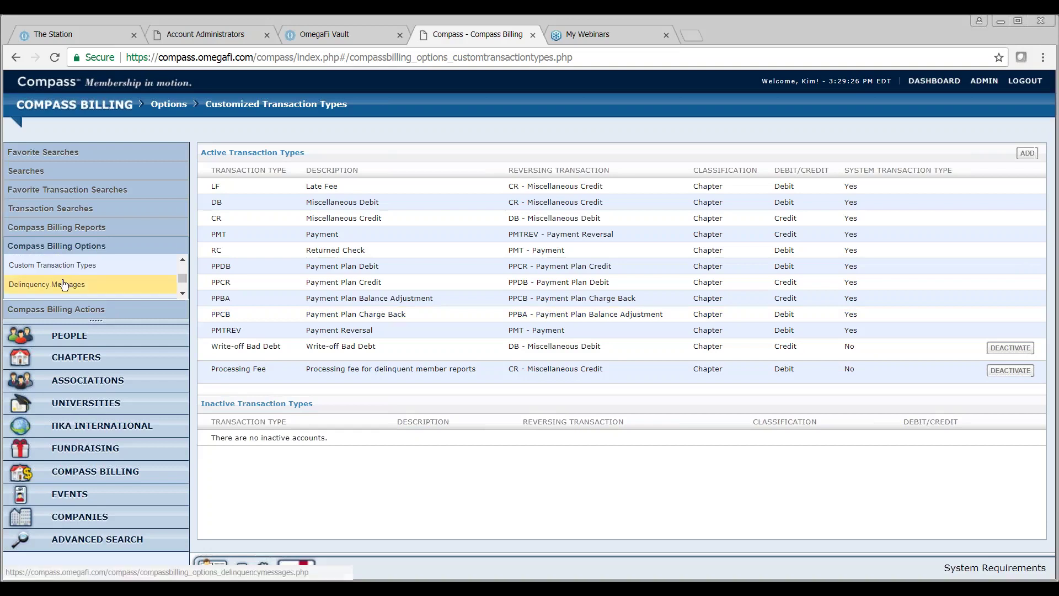
click(60, 284)
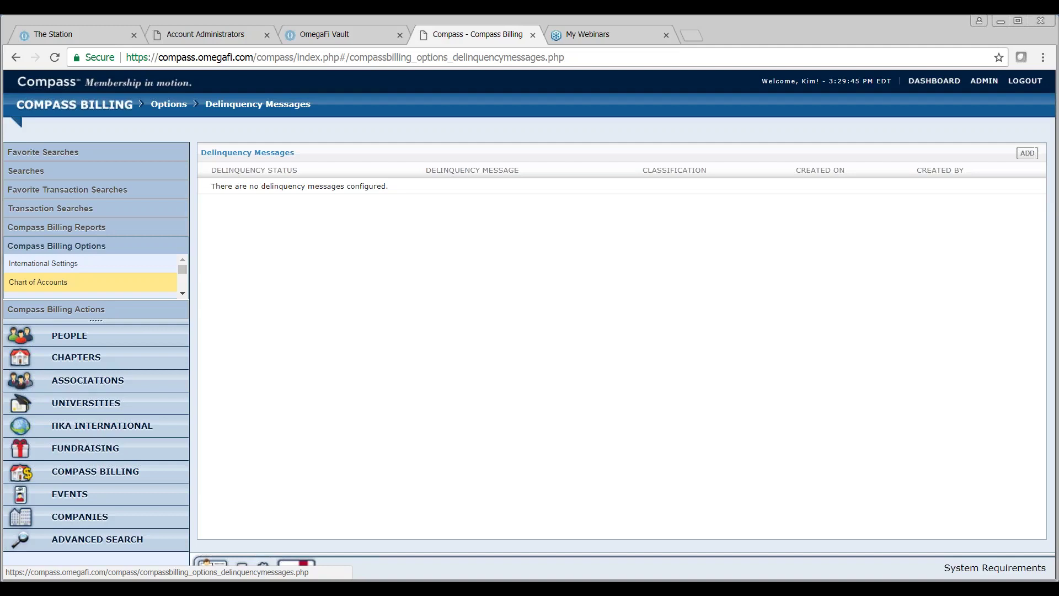
Inspect the delinquency status choices for a new delinquency message and close the form without creating one
click(1027, 153)
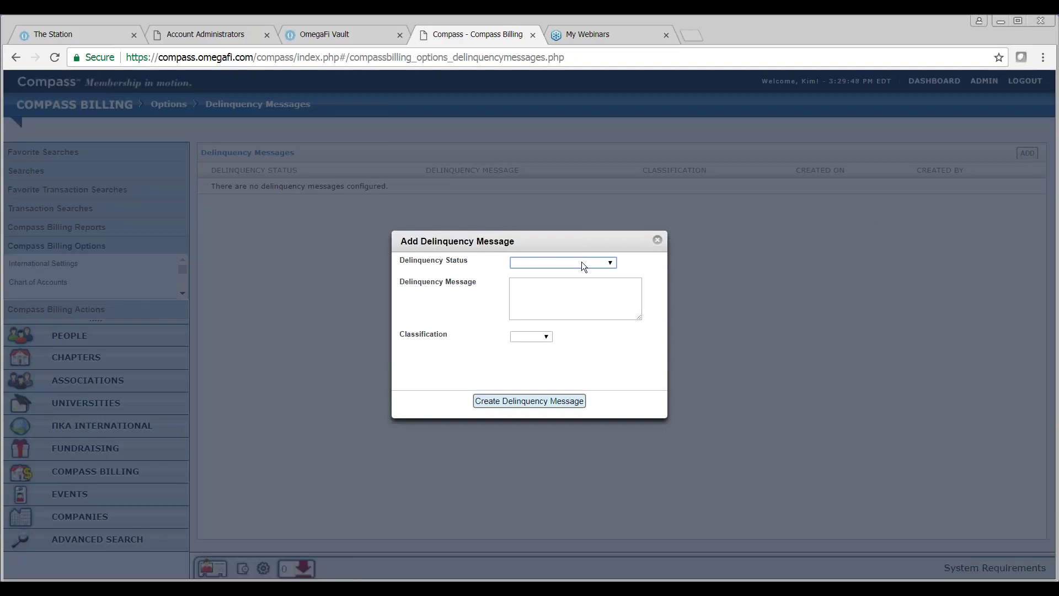
click(581, 262)
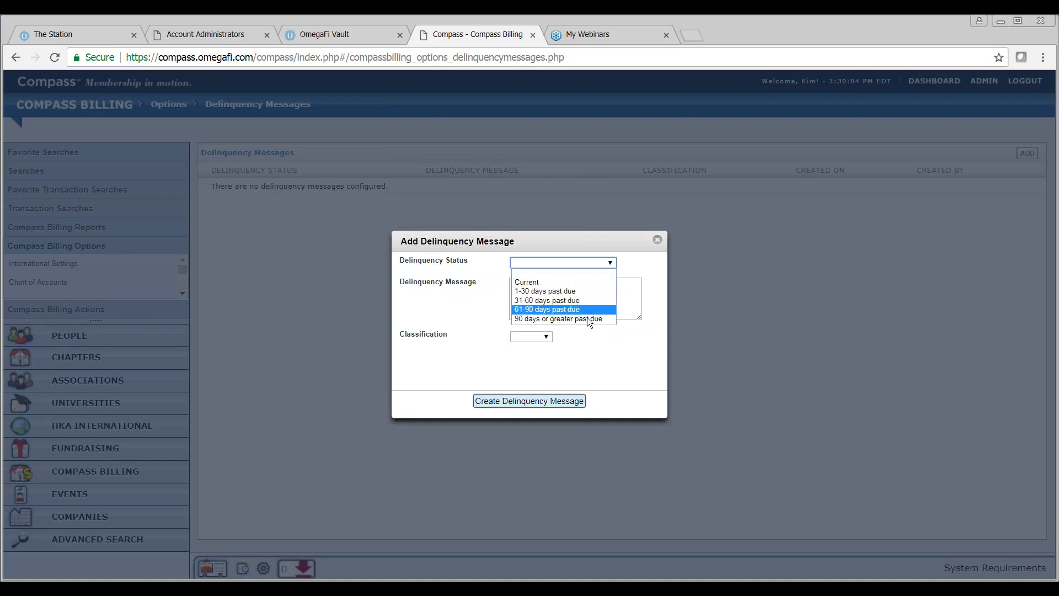
click(657, 240)
View the Late Fee Settings and the Account Closing Dates in the billing options
scroll(182, 298, down, 4)
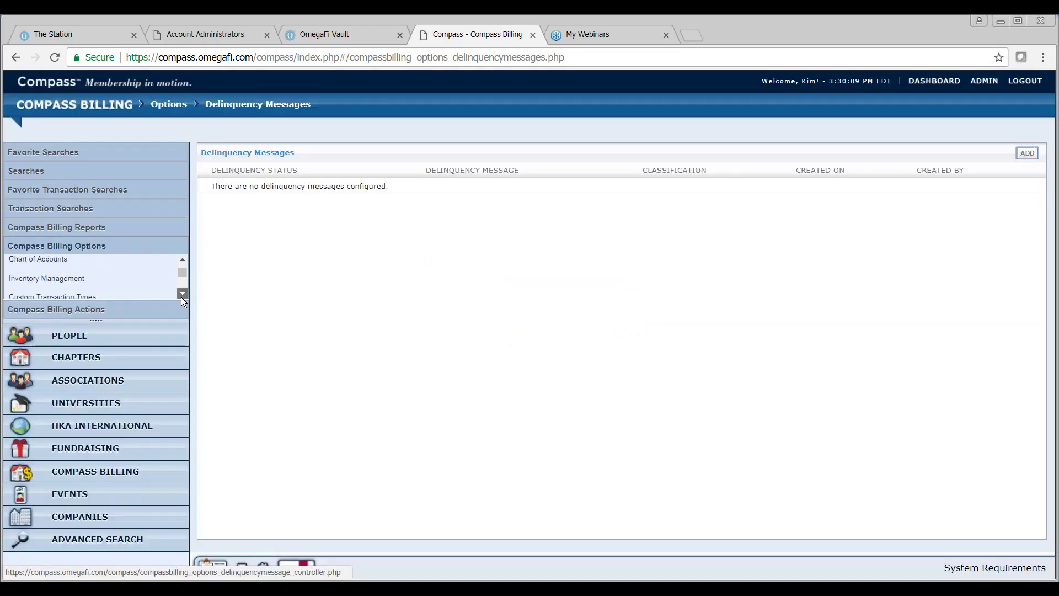
click(101, 282)
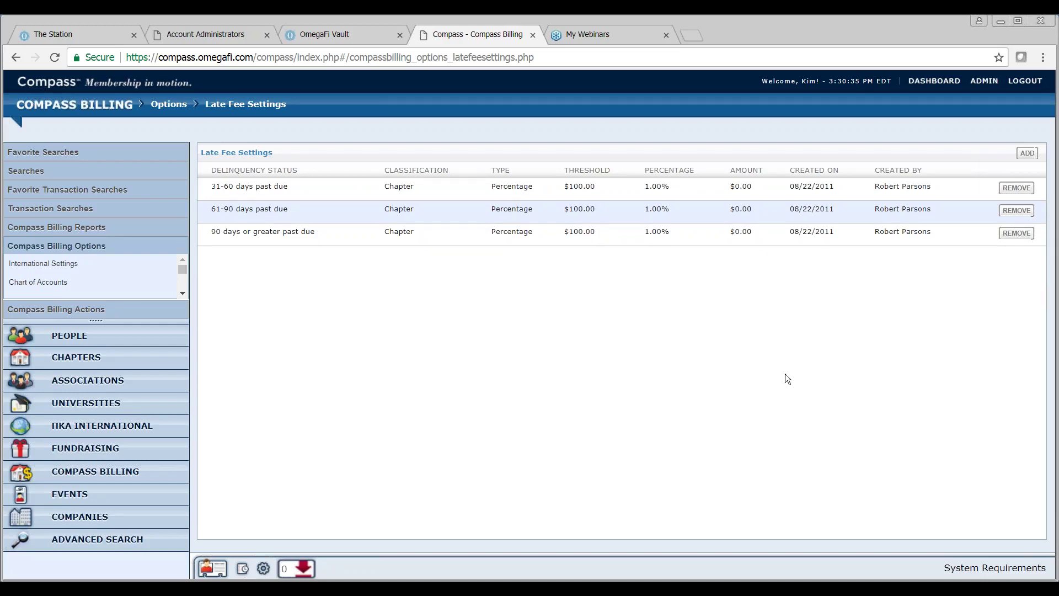
drag(183, 272, 181, 296)
click(101, 291)
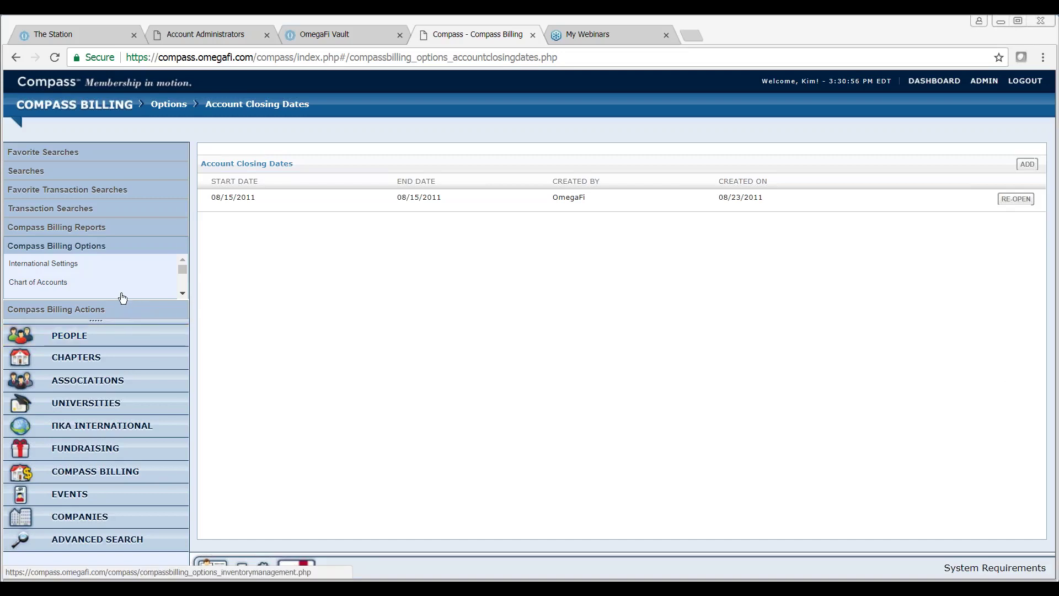
Go to the billing actions and view the Payment Entry form and the Invoice Listing filters
click(83, 309)
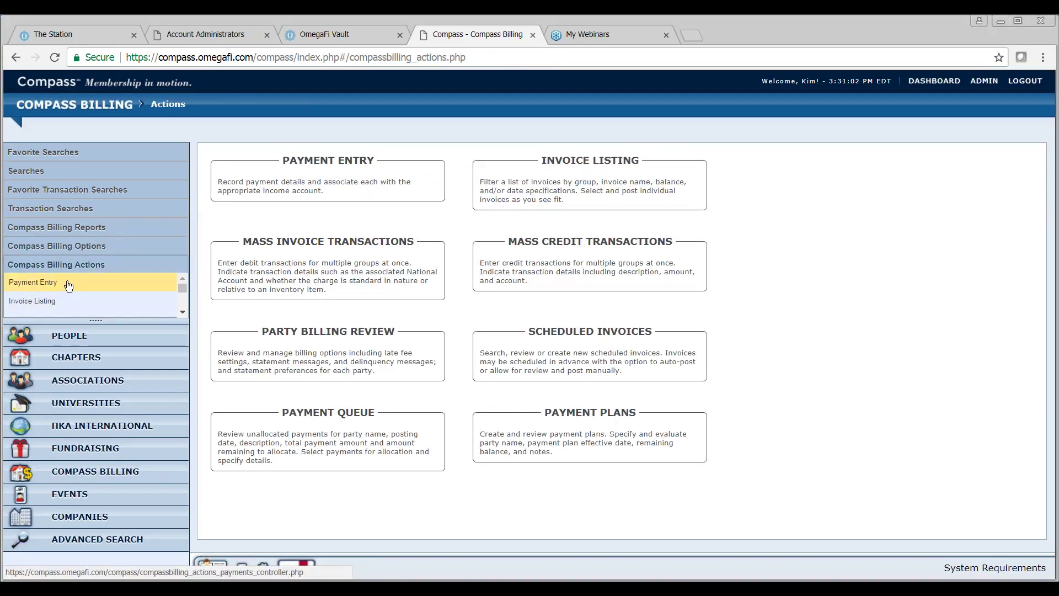
click(33, 282)
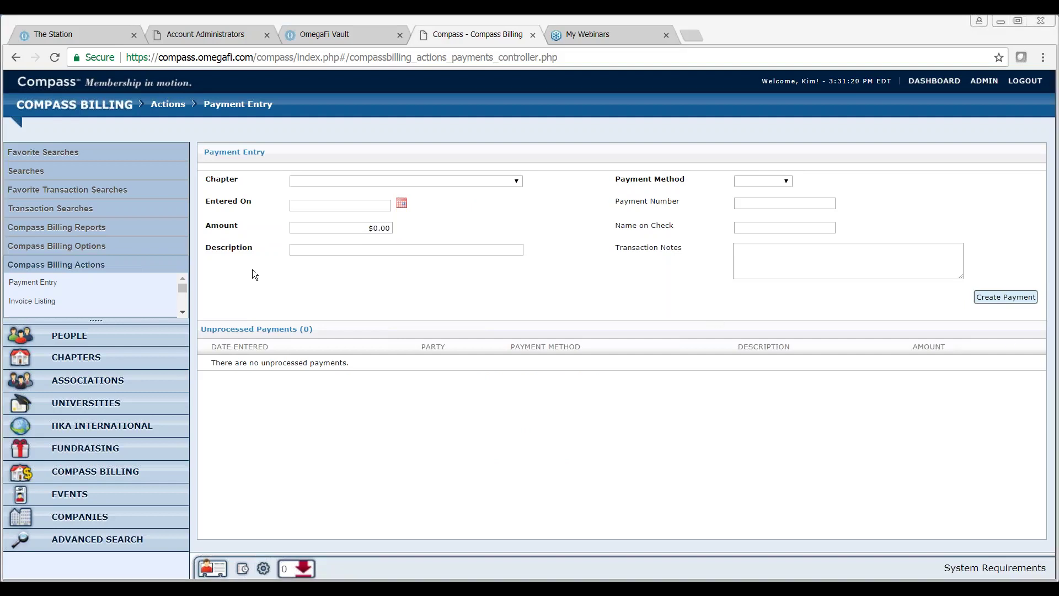
click(22, 303)
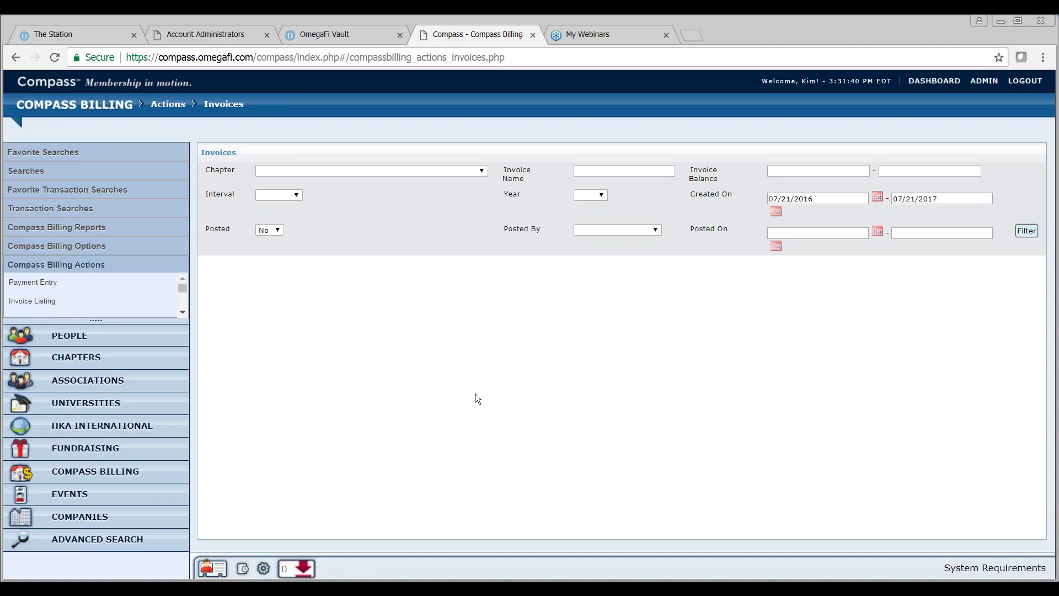
View the Mass Invoice Transactions and Mass Credit Transactions entry forms in the billing actions
click(182, 312)
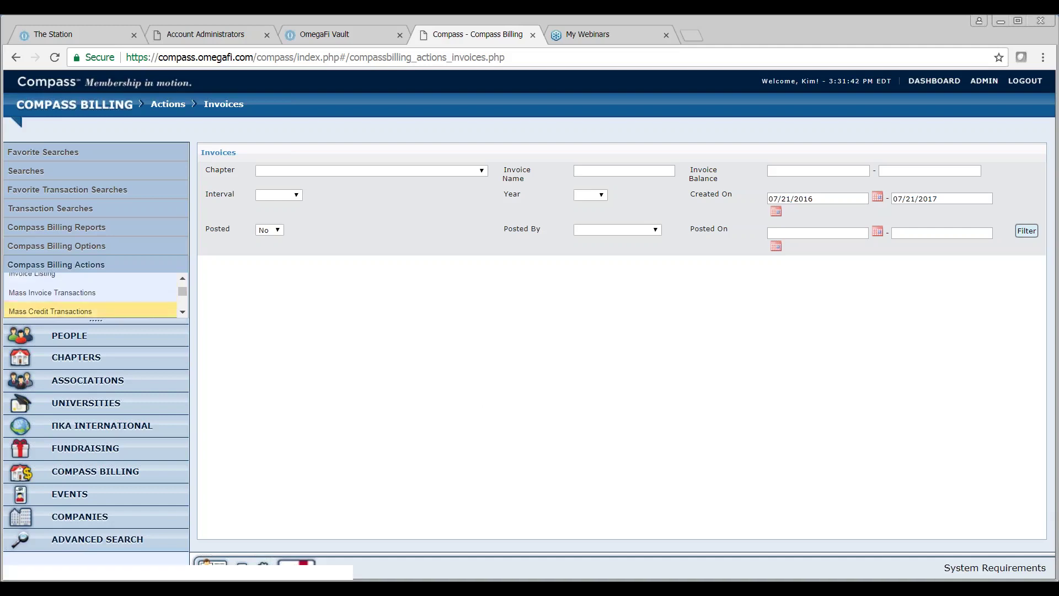
click(103, 299)
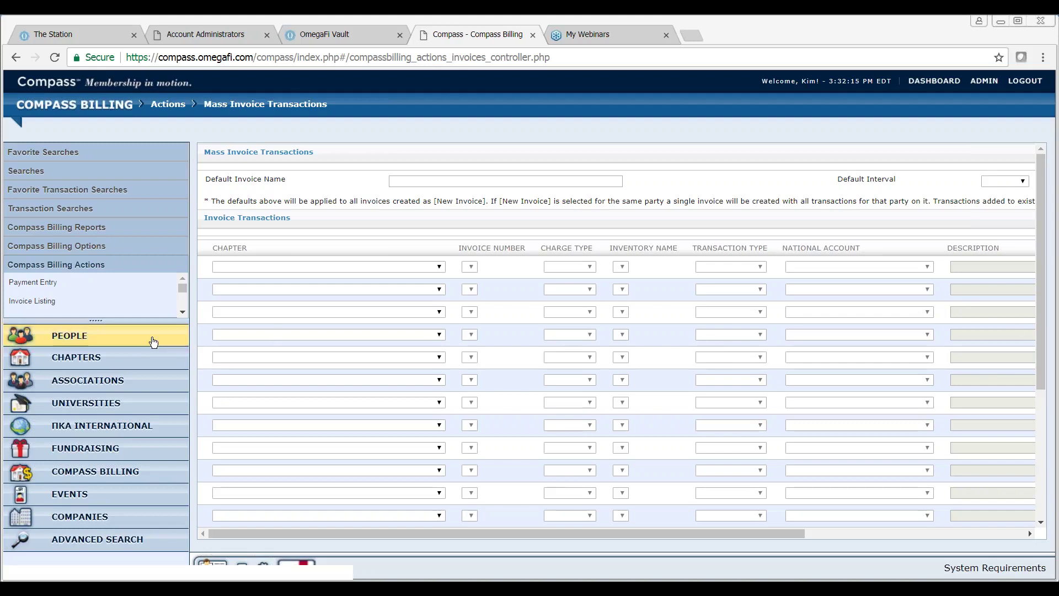
scroll(184, 315, down, 2)
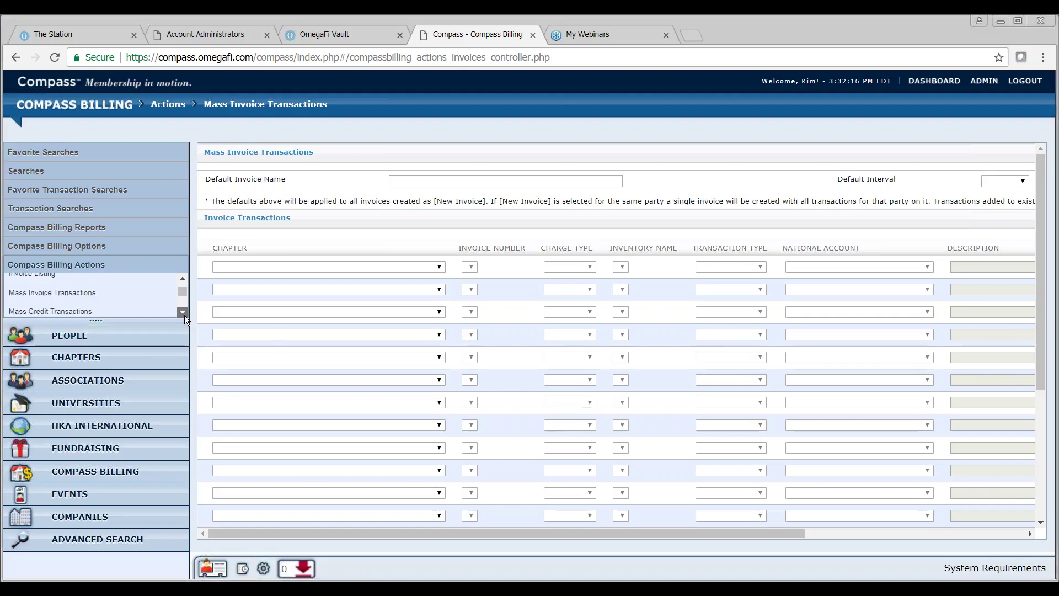
click(50, 284)
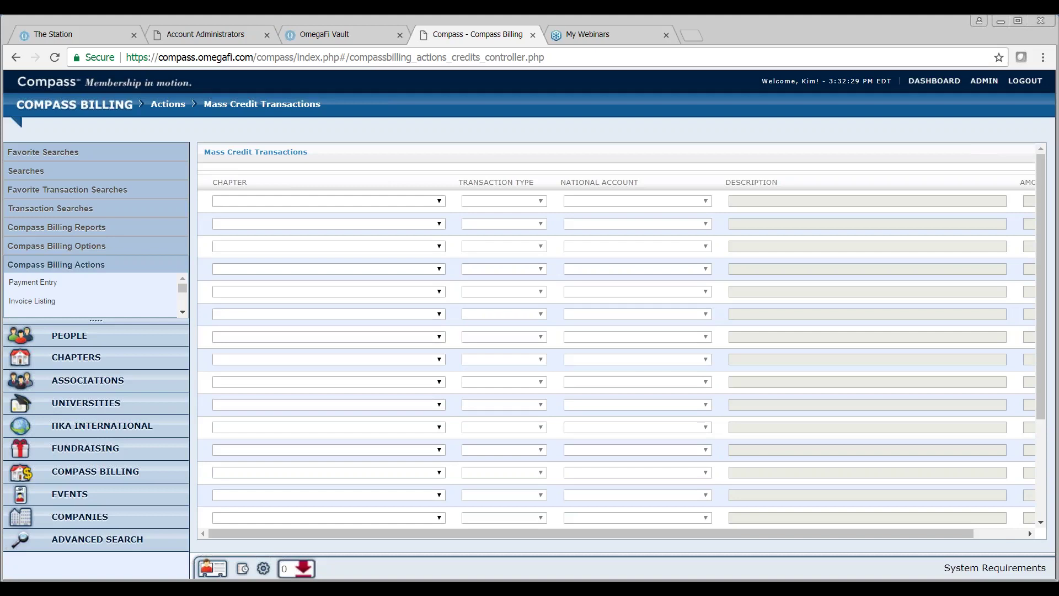
View the Party Billing Review list and the Scheduled Invoices page in the billing actions
click(182, 312)
click(182, 312)
click(111, 305)
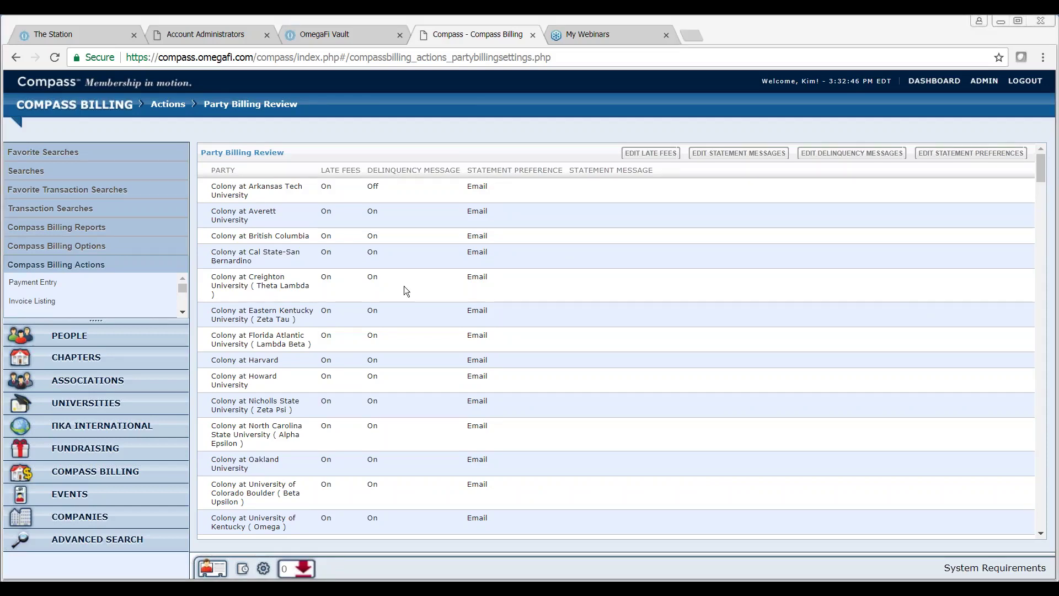
drag(181, 289, 179, 303)
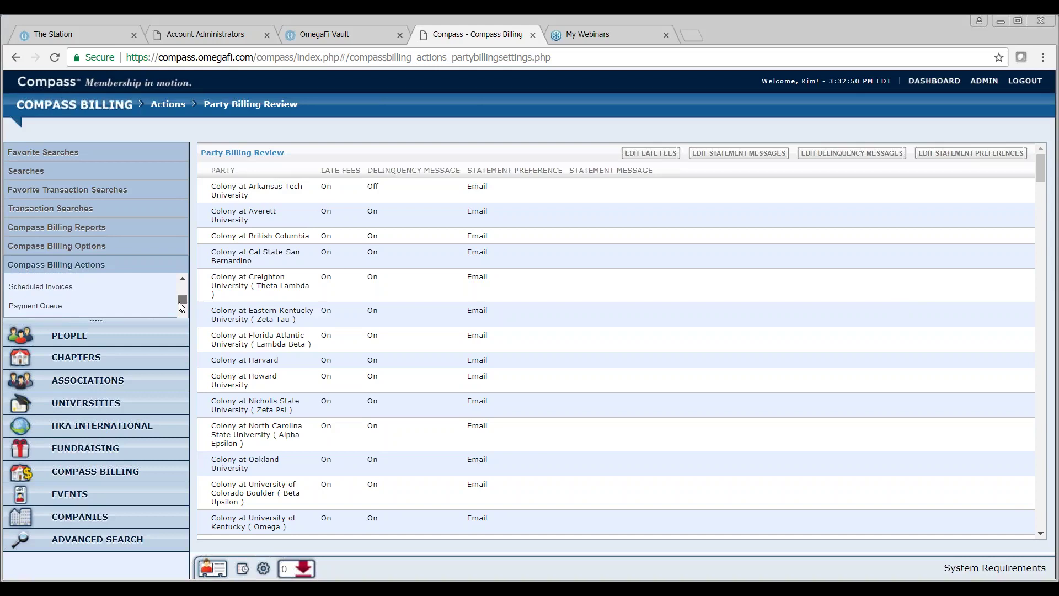
click(21, 292)
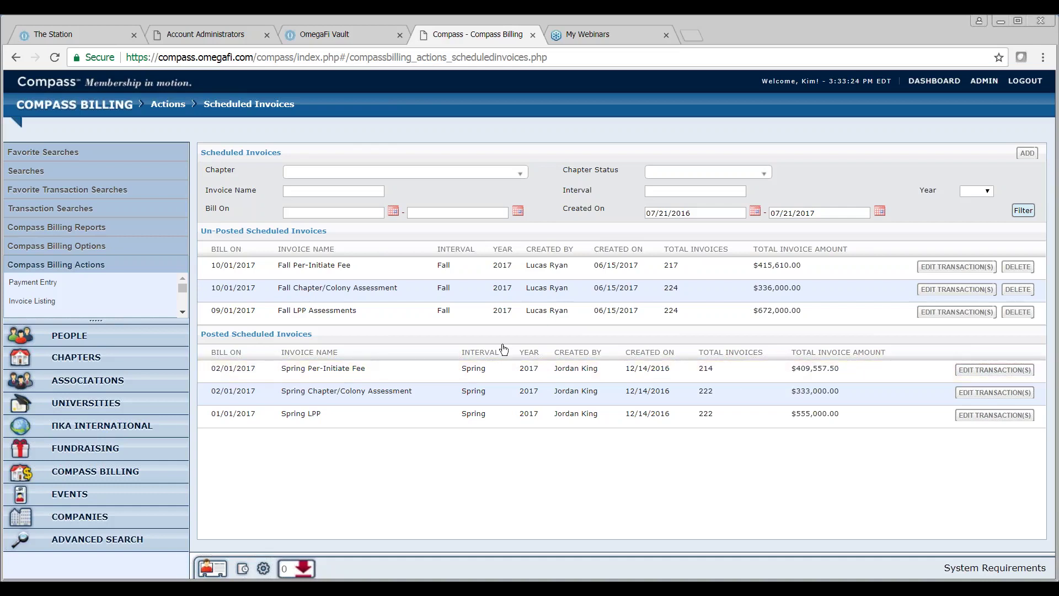
View the Payment Queue and the Payment Plans pages in the billing actions
scroll(183, 297, down, 1)
scroll(182, 297, down, 3)
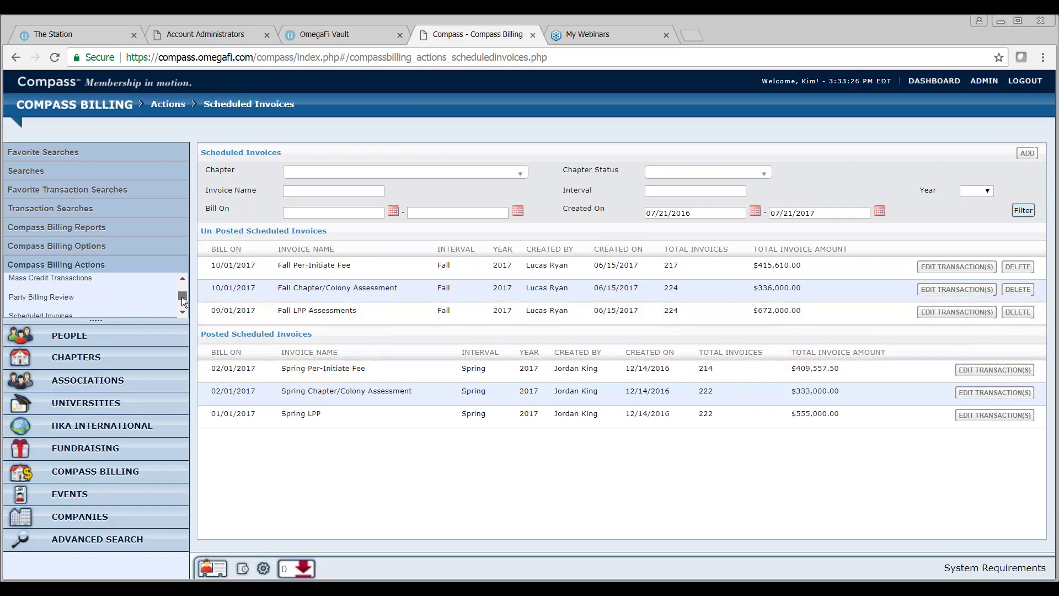
click(36, 289)
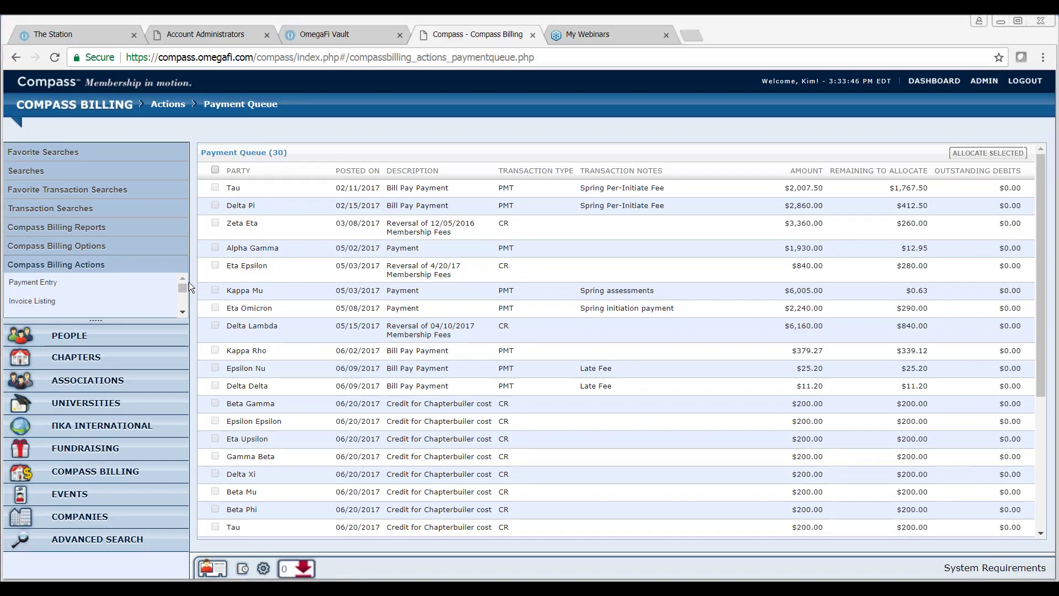
drag(182, 290, 181, 304)
click(155, 313)
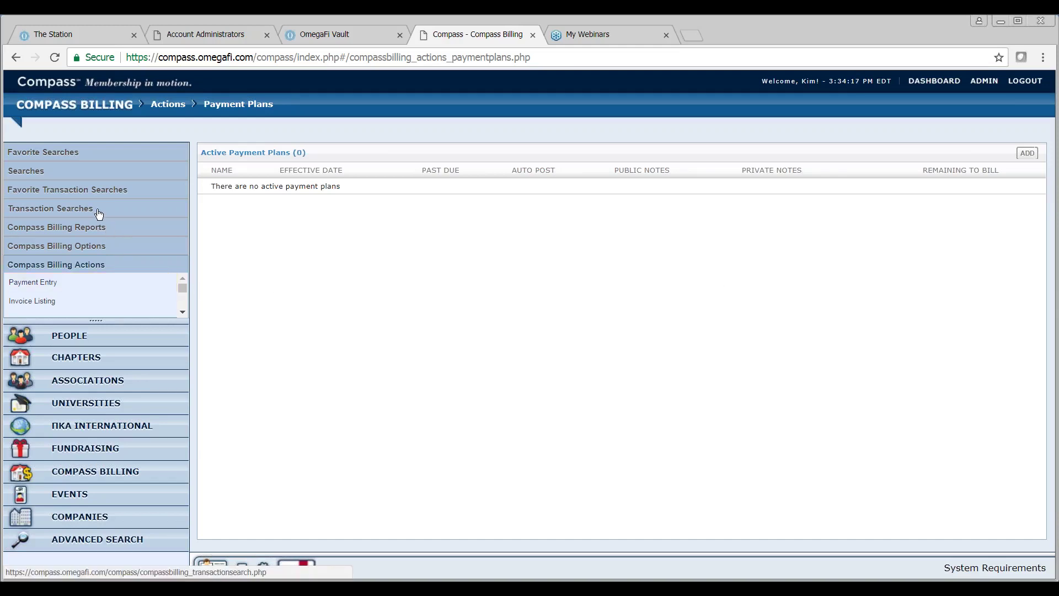
Look over the classification-based Compass Billing Search and the Billing Transaction Search form without running a search
click(99, 230)
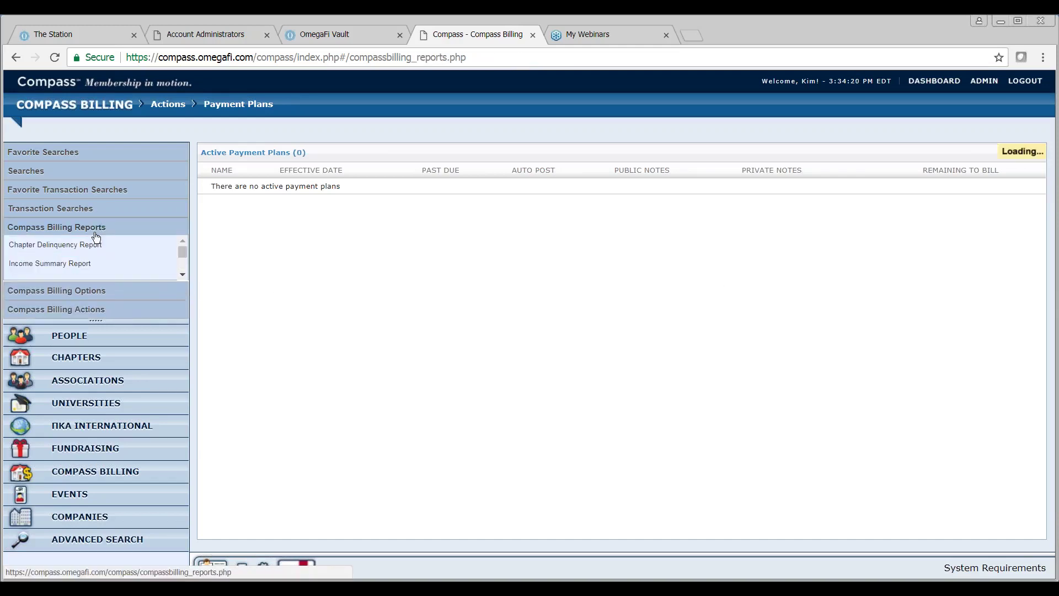
click(92, 212)
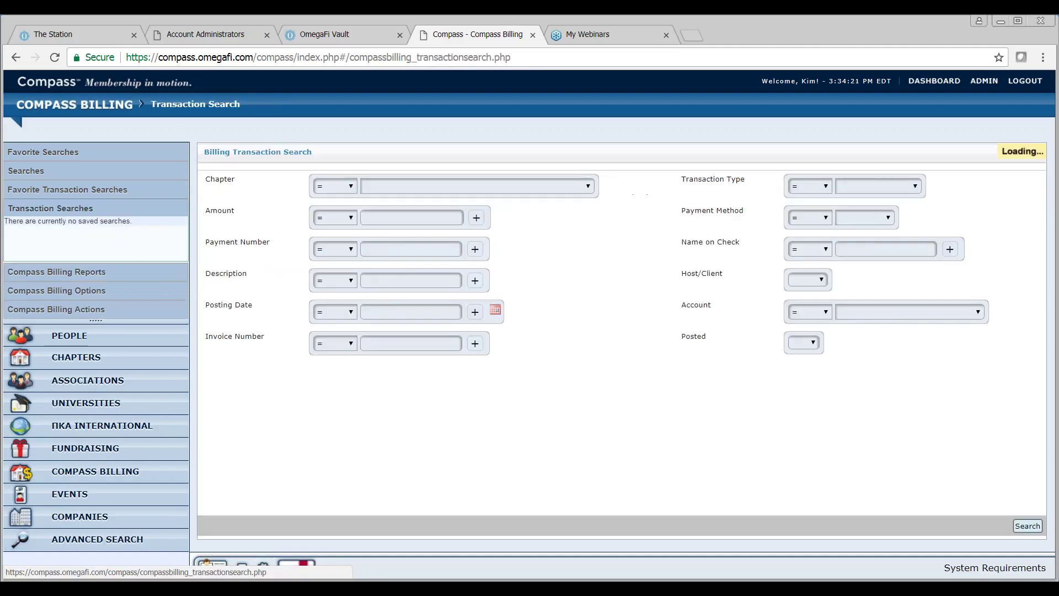
click(87, 173)
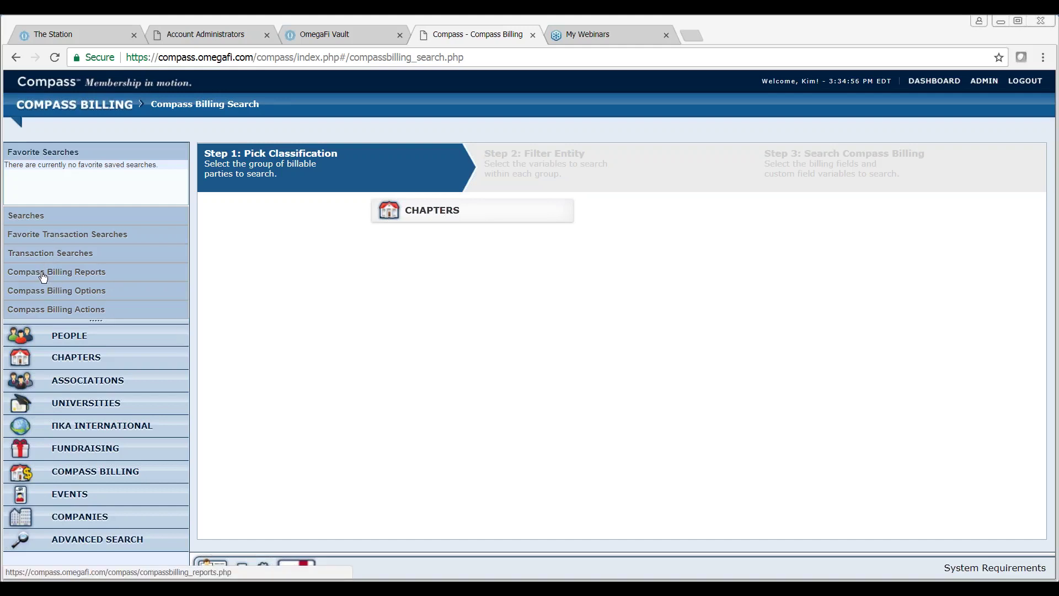
click(50, 253)
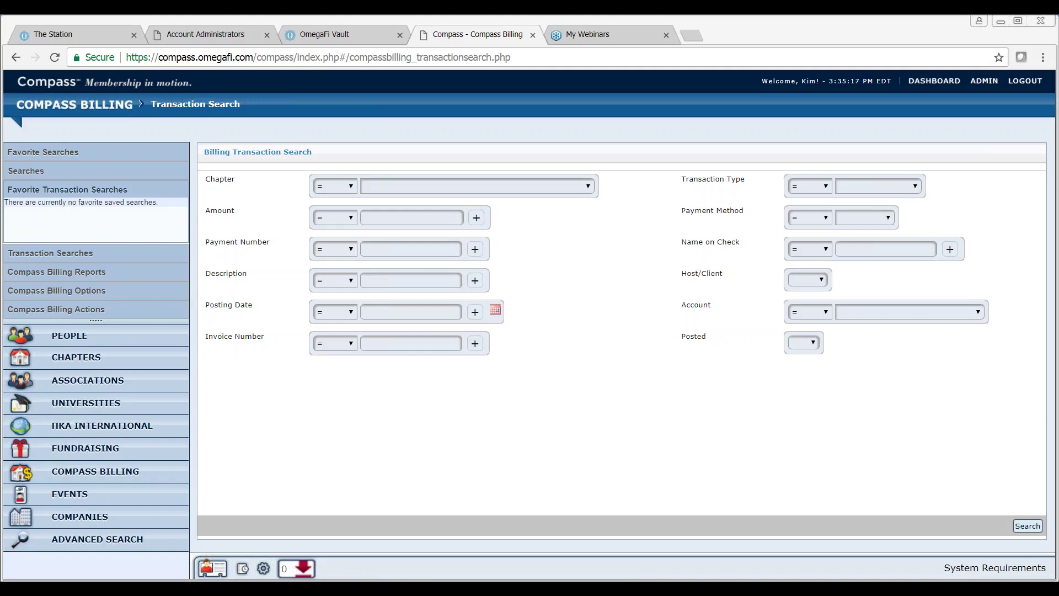
Open the Chapter Delinquency Report from the billing reports
click(69, 273)
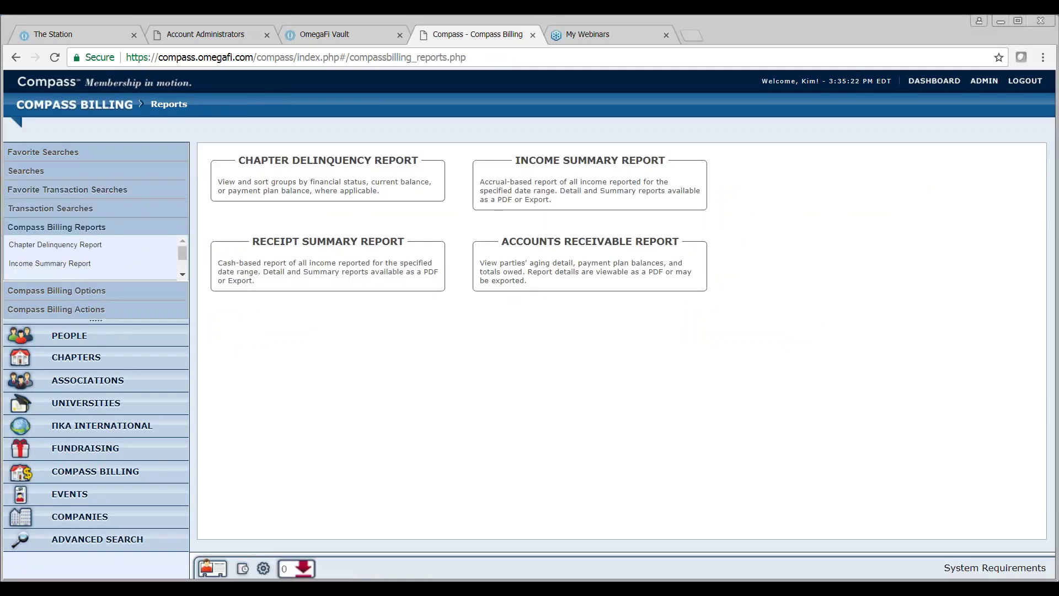
click(65, 250)
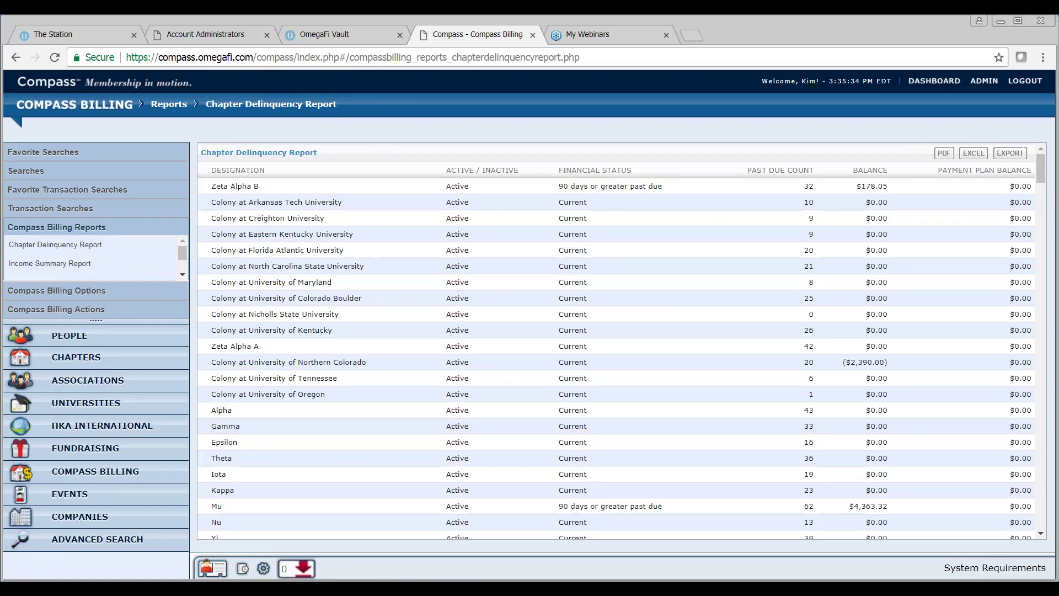
View the Income Summary Report and the Receipt Summary Report in the billing reports
click(43, 265)
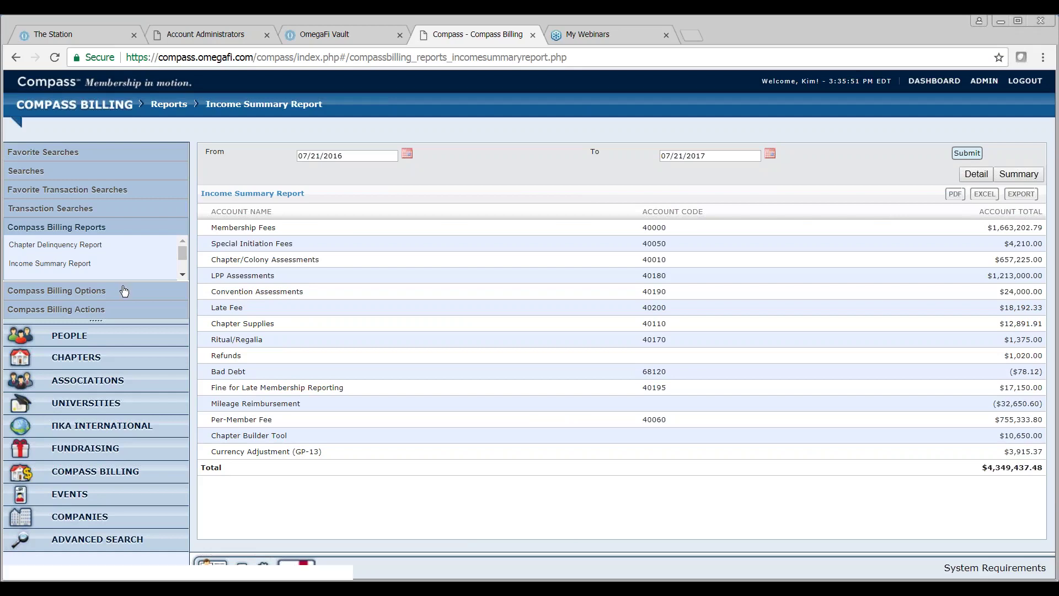
click(182, 274)
click(78, 255)
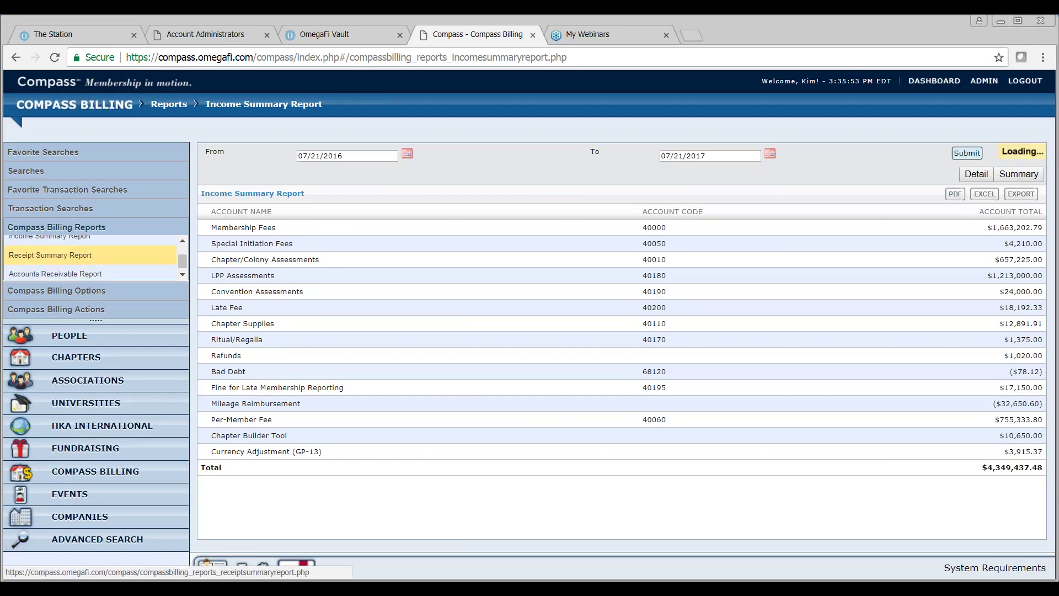
scroll(79, 259, up, 1)
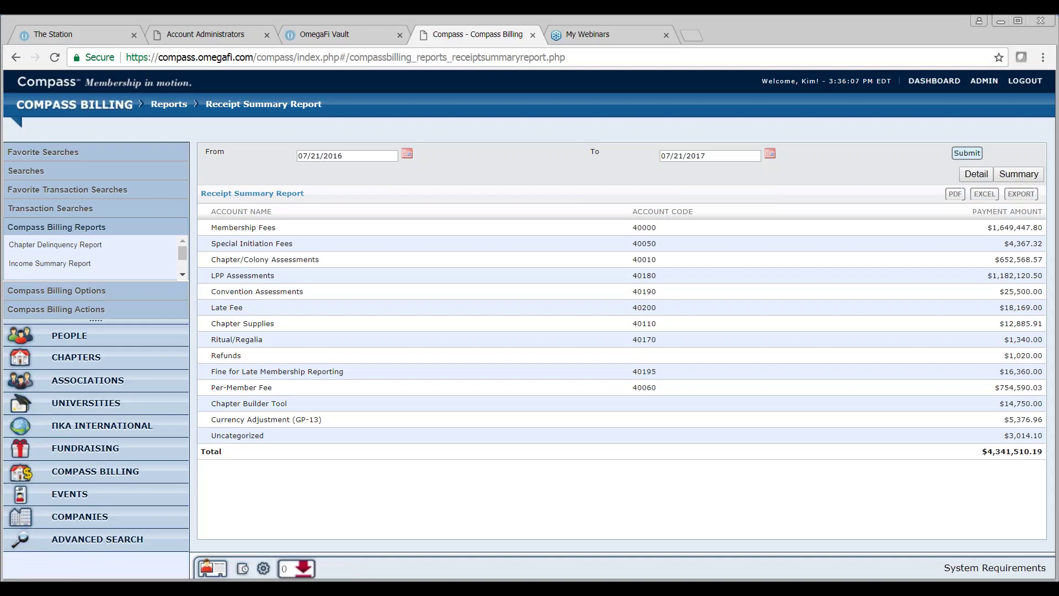
View the Accounts Receivable Report and check the rest of the billing reports list
click(180, 275)
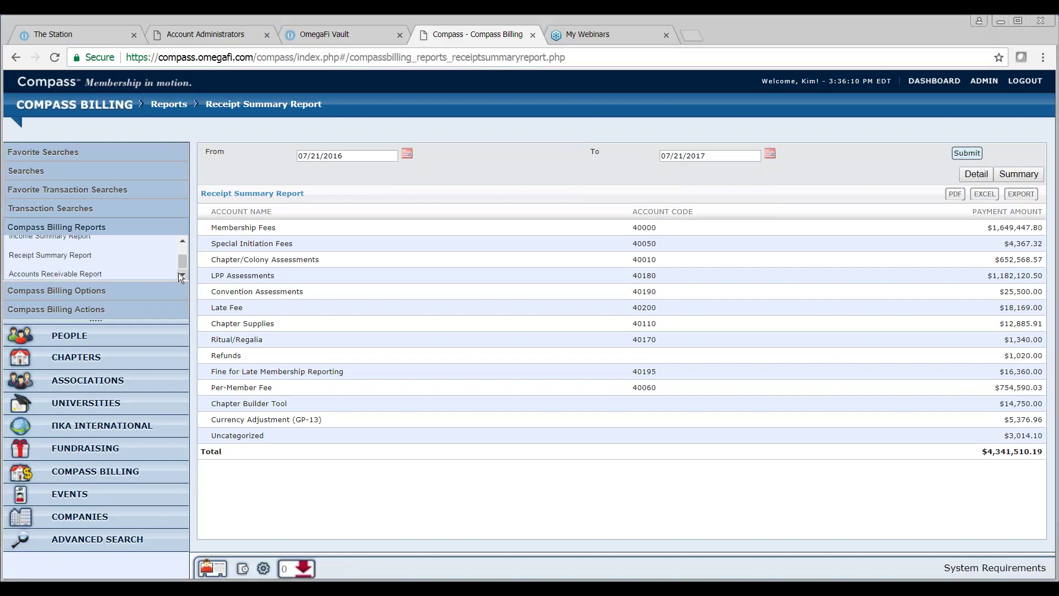
click(138, 275)
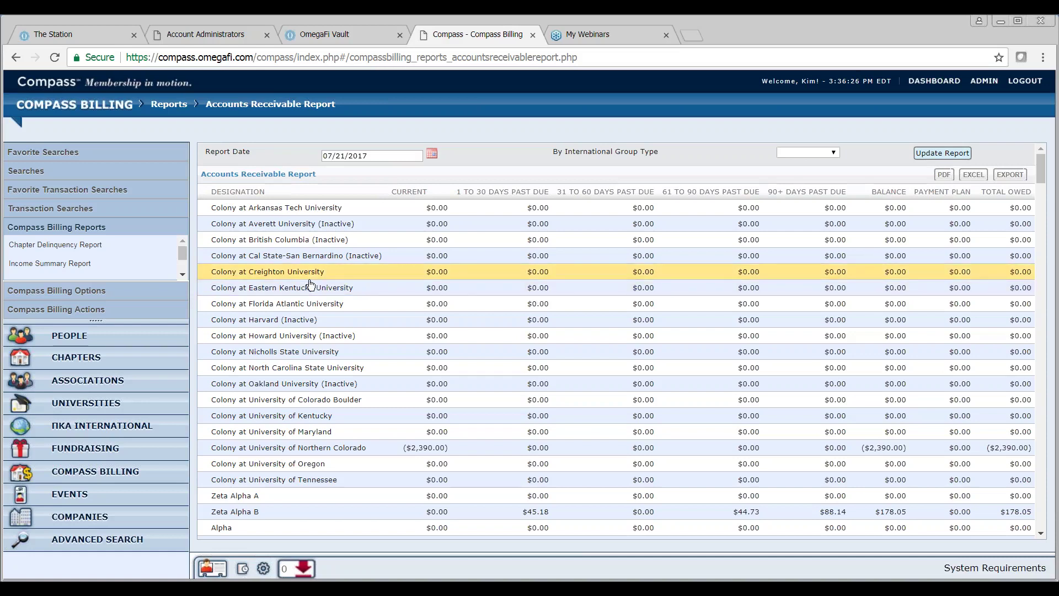
click(182, 275)
click(182, 274)
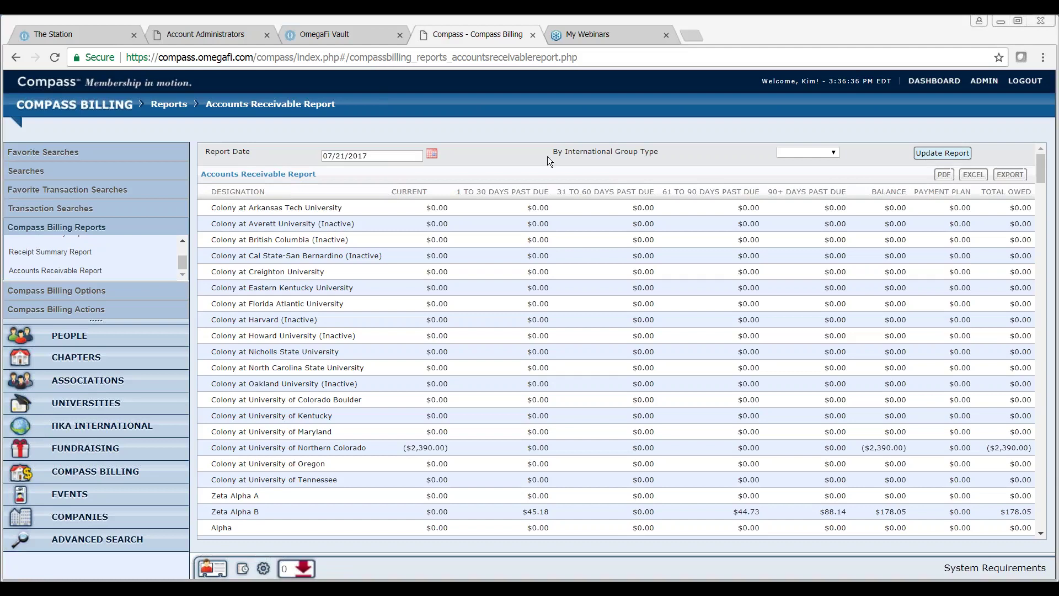
Switch to OmegaFi Vault and look over the ΠKA Billing summary for the Gamma Mu chapter, including the balance detail and aging summary
click(333, 40)
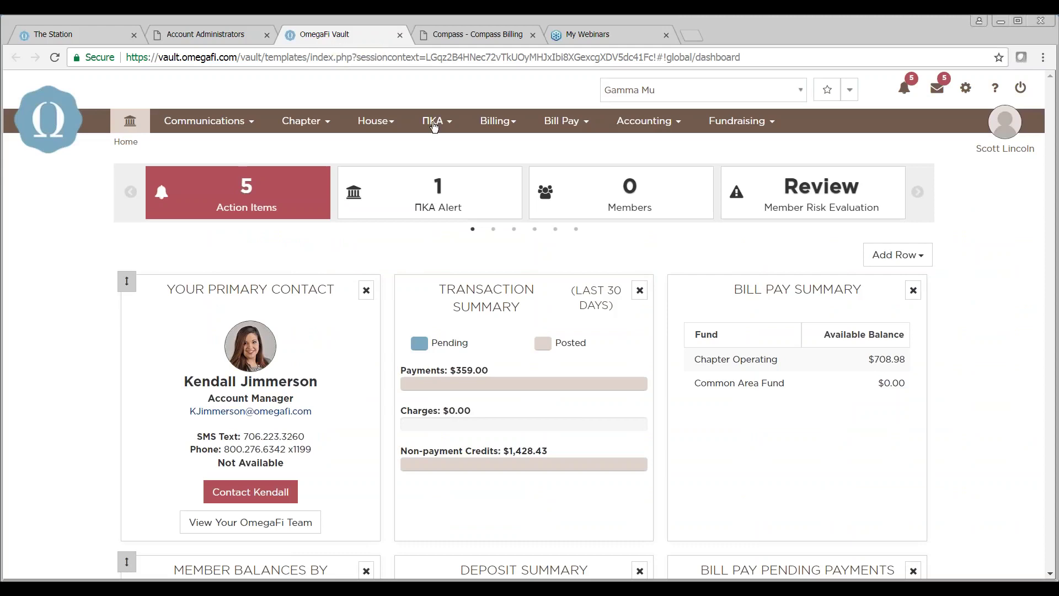
click(434, 124)
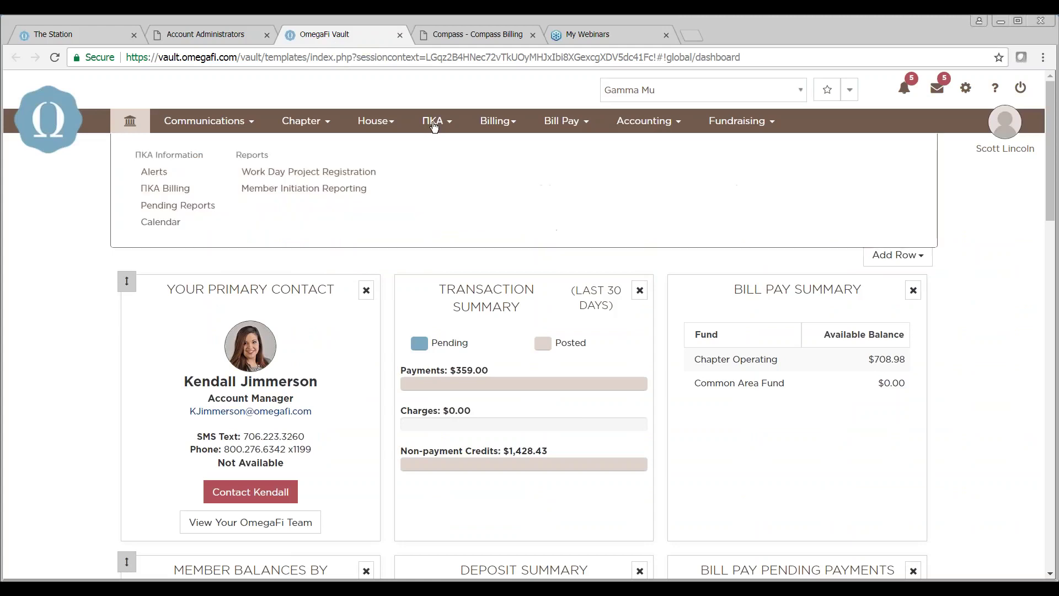
click(164, 190)
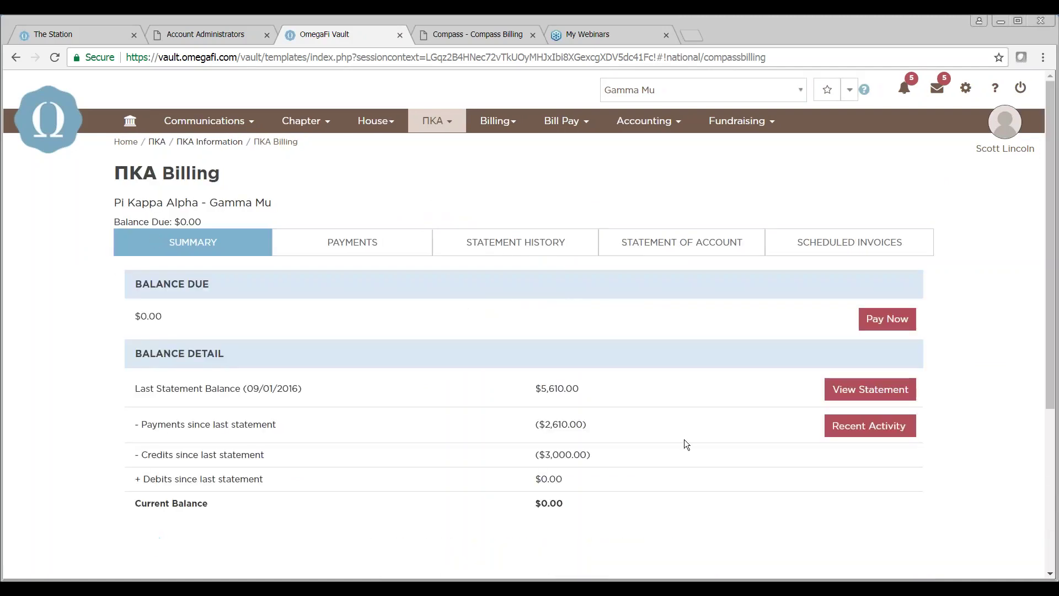
scroll(685, 439, down, 3)
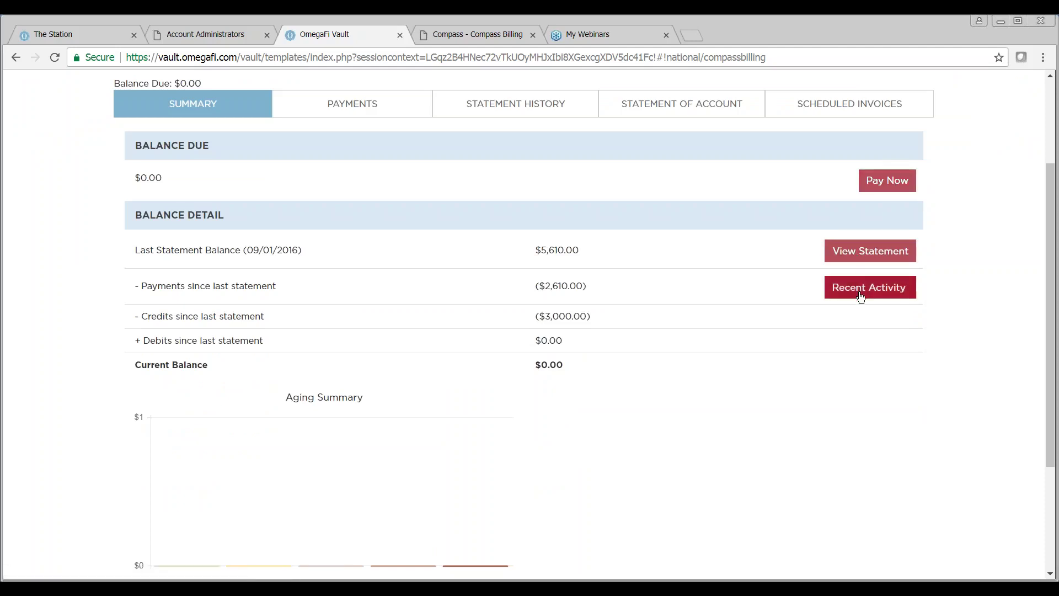
scroll(804, 312, down, 1)
scroll(300, 144, up, 2)
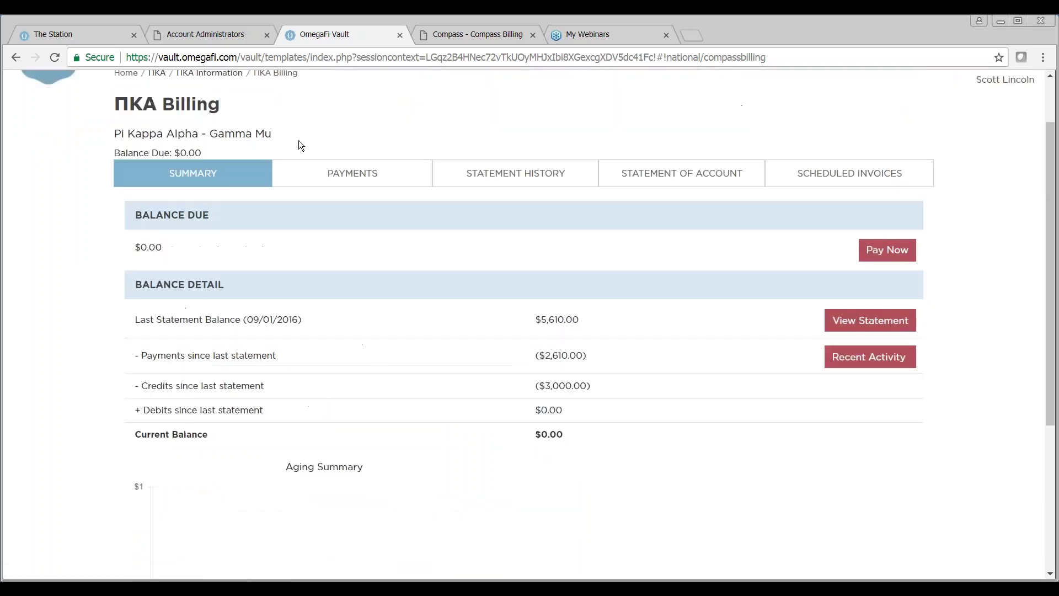
View the chapter's Payments and Statement History pages in ΠKA Billing
click(344, 175)
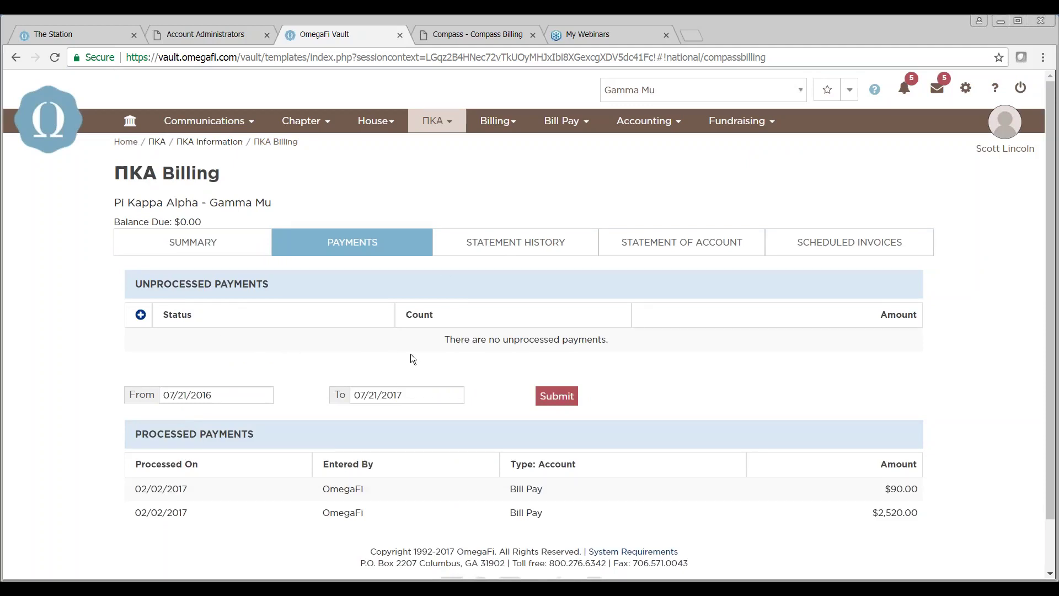
click(513, 250)
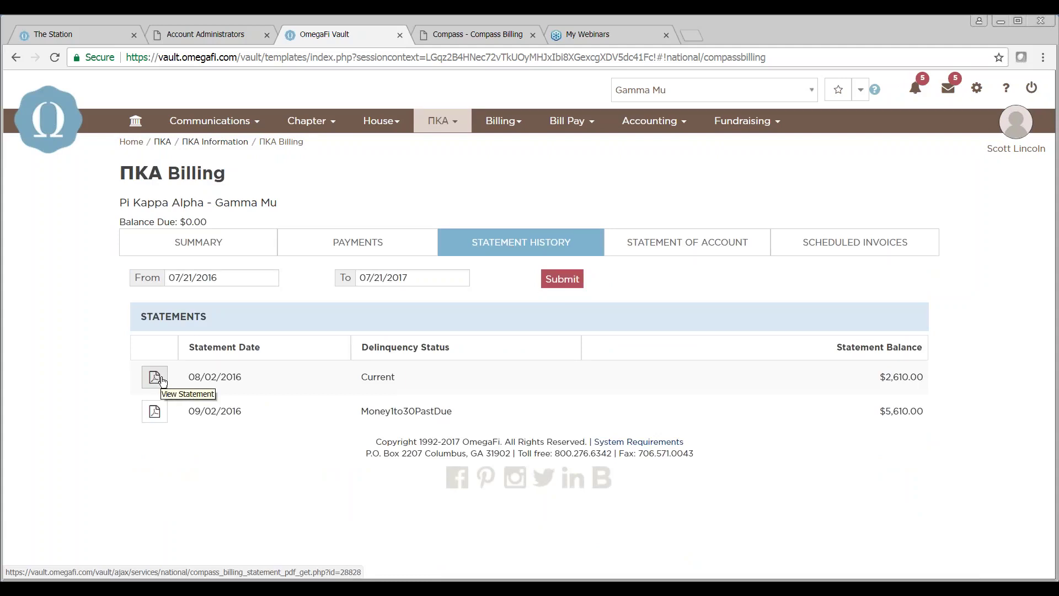
Display the chapter's Statement of Account starting from 01/01/2017 and view its Scheduled Invoices page
click(694, 249)
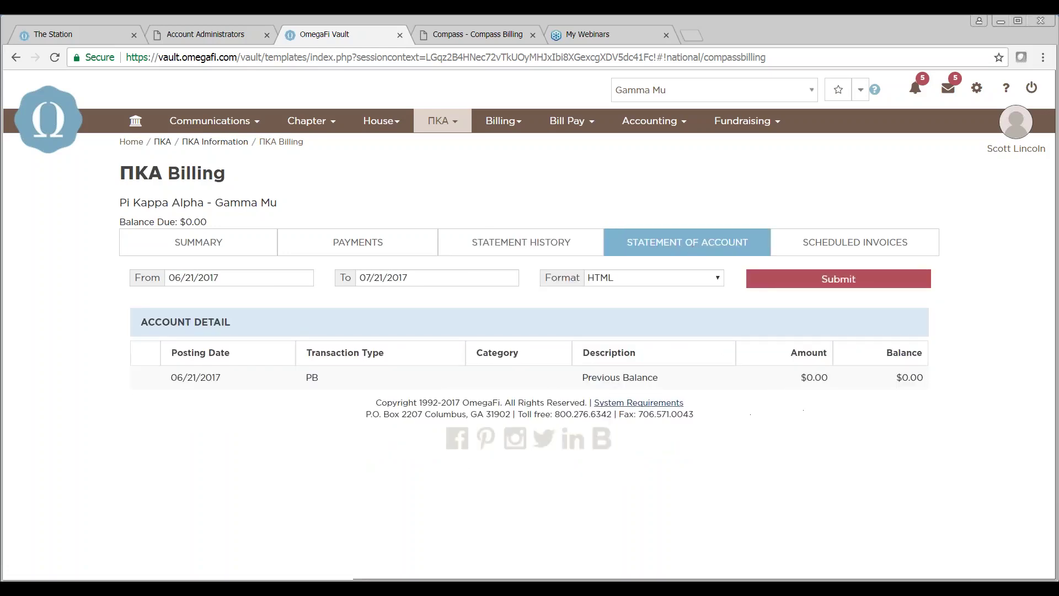
triple_click(237, 277)
text(1/)
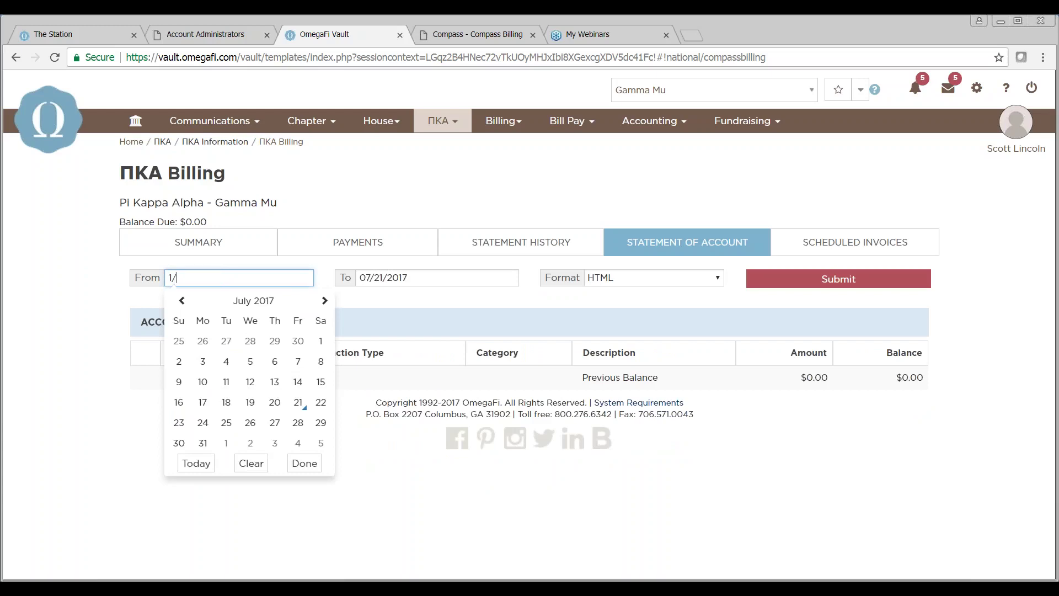
text(1/2017)
click(811, 278)
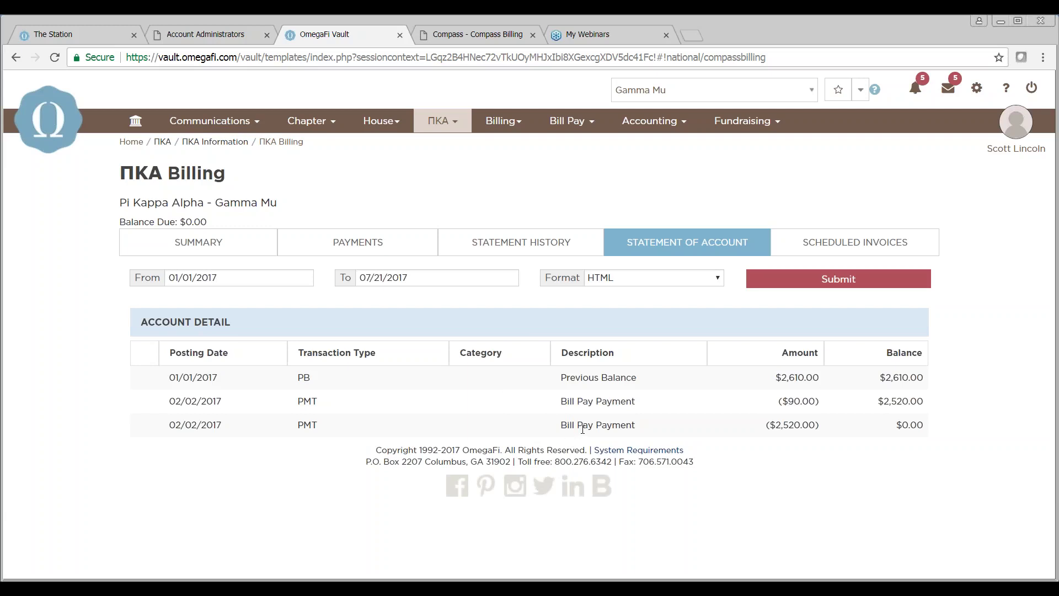
click(873, 250)
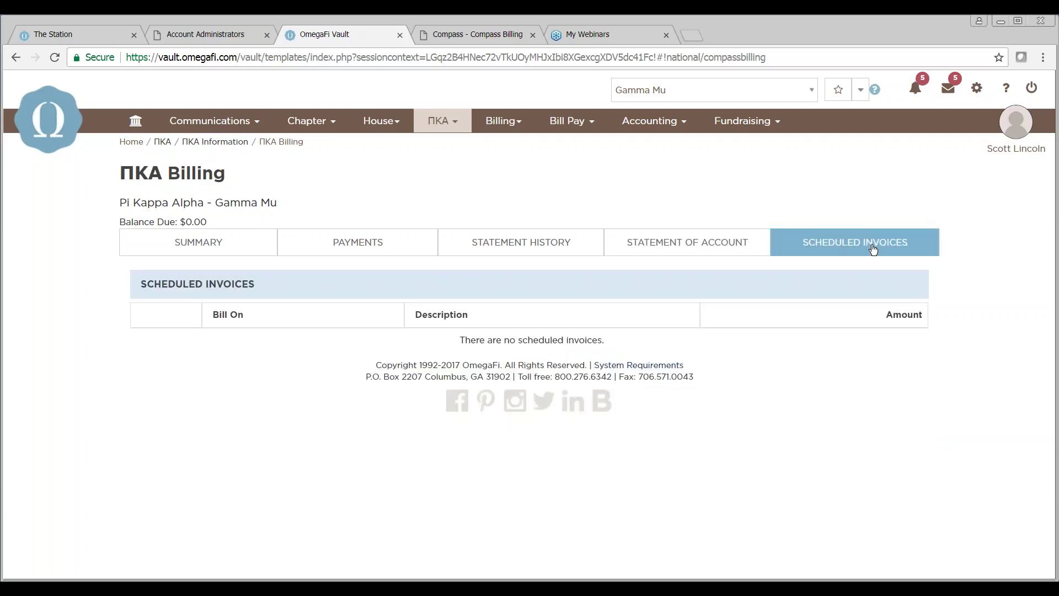